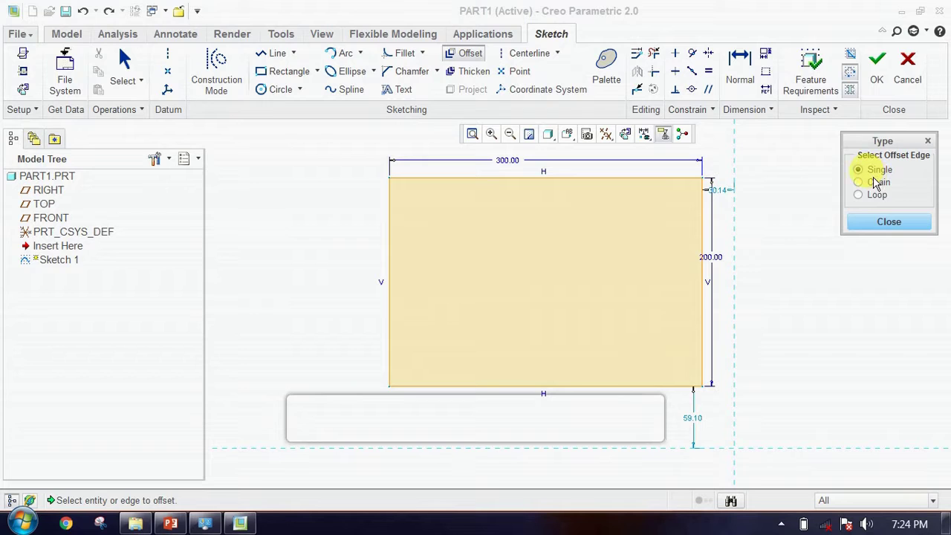
# Step: Offset the rectangle's top edge inward by 10 as a single edge
pyautogui.click(529, 177)
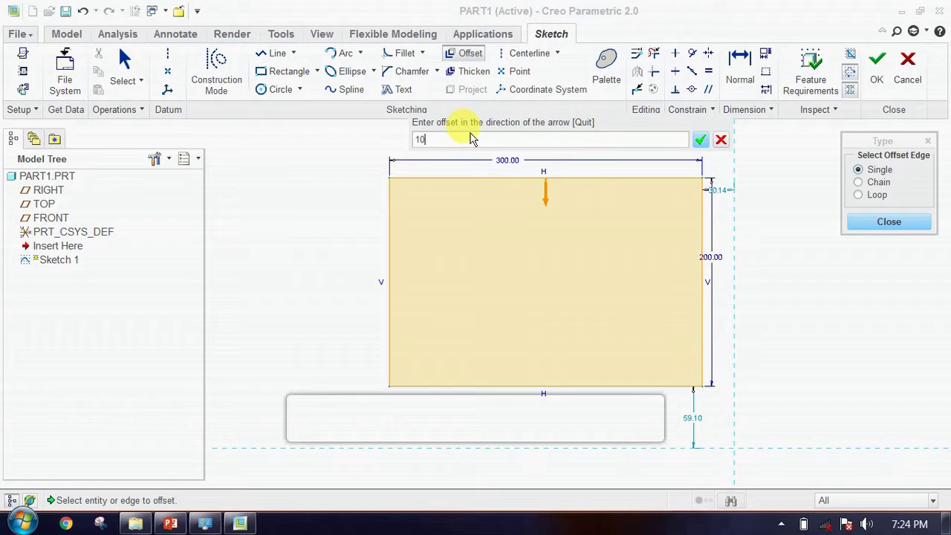
pyautogui.press('Return')
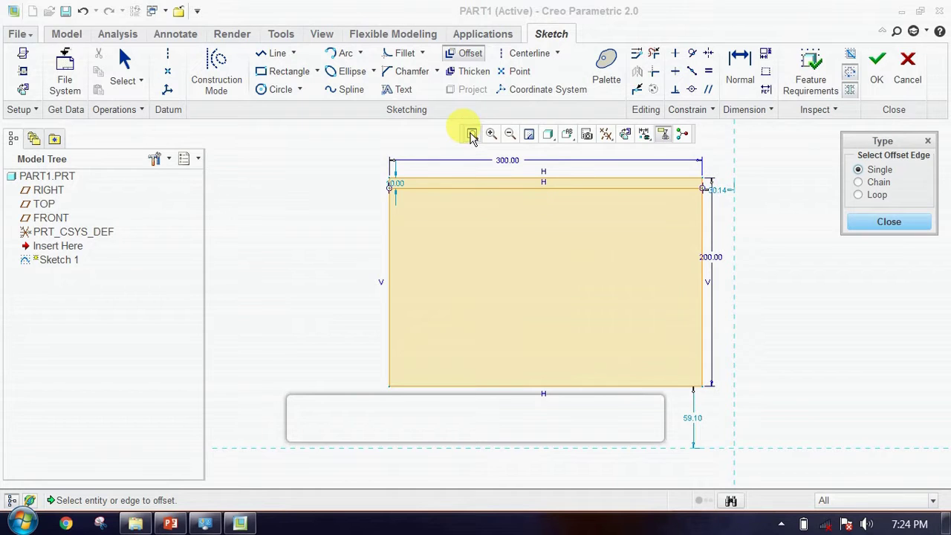
pyautogui.click(471, 135)
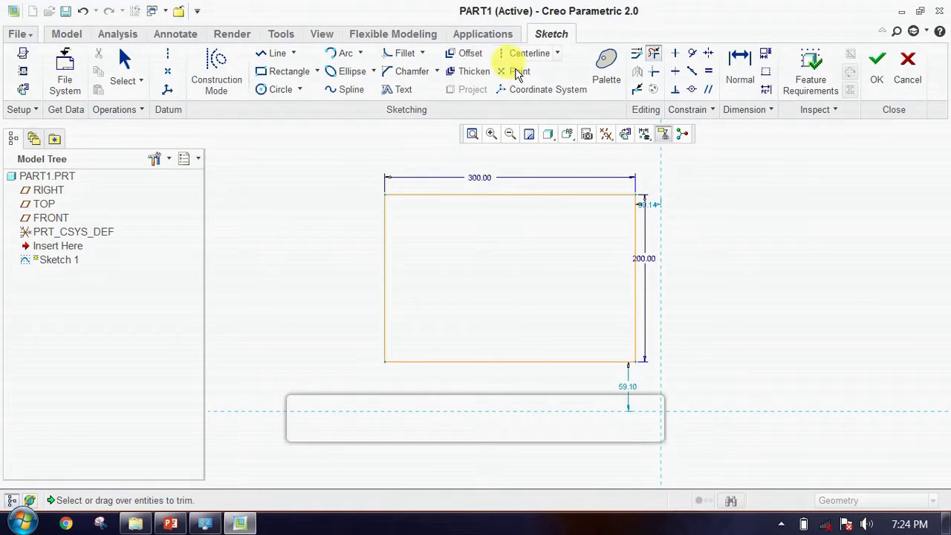
# Step: Try offsetting the rectangle's top and left edges inward by 10 as a chain, and undo that offset
pyautogui.click(472, 58)
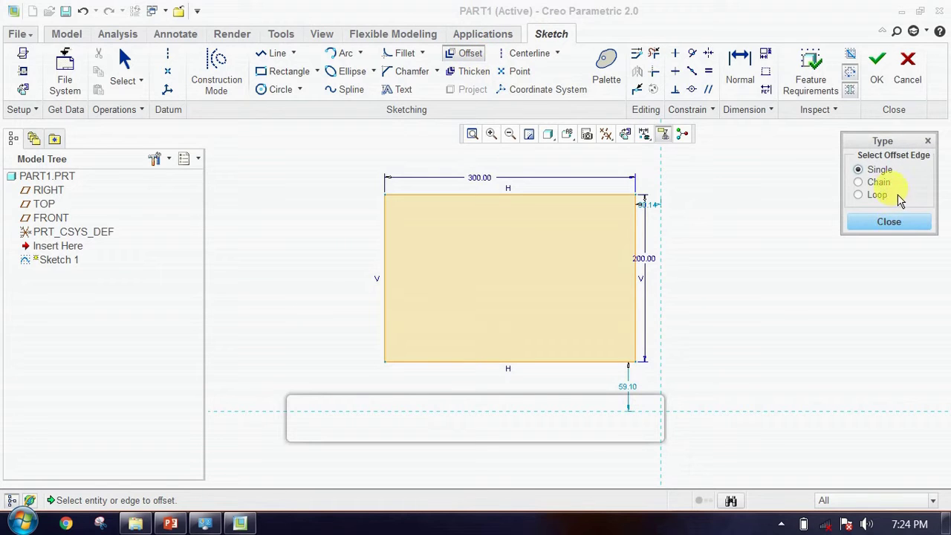
pyautogui.click(877, 182)
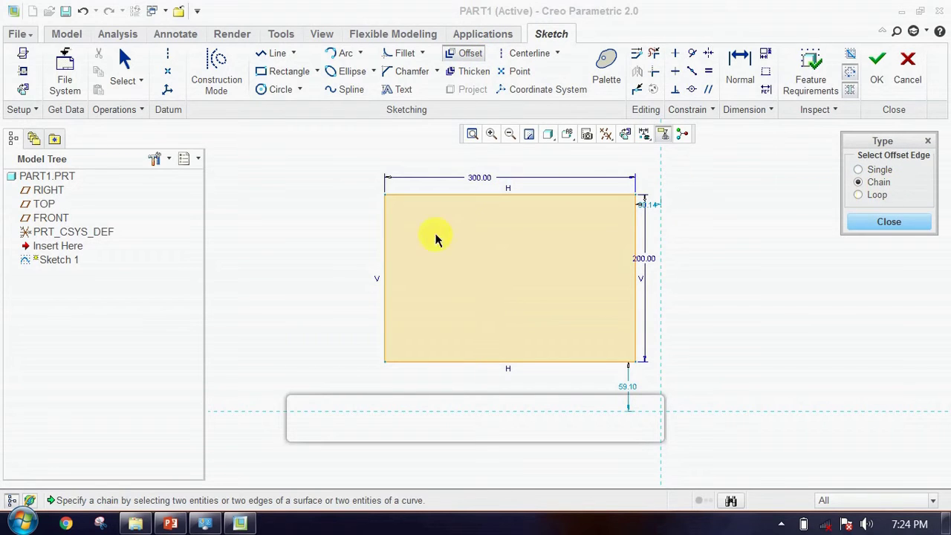
pyautogui.click(455, 196)
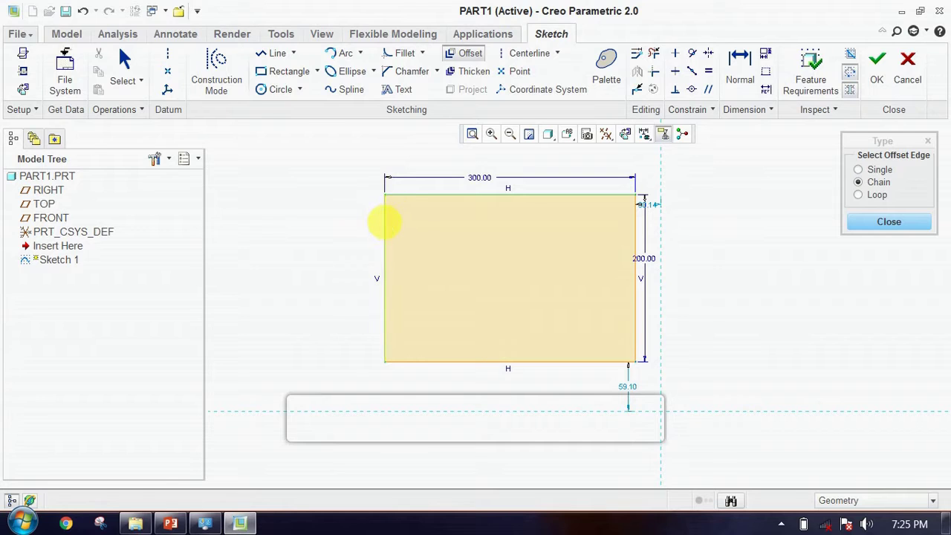
pyautogui.click(384, 221)
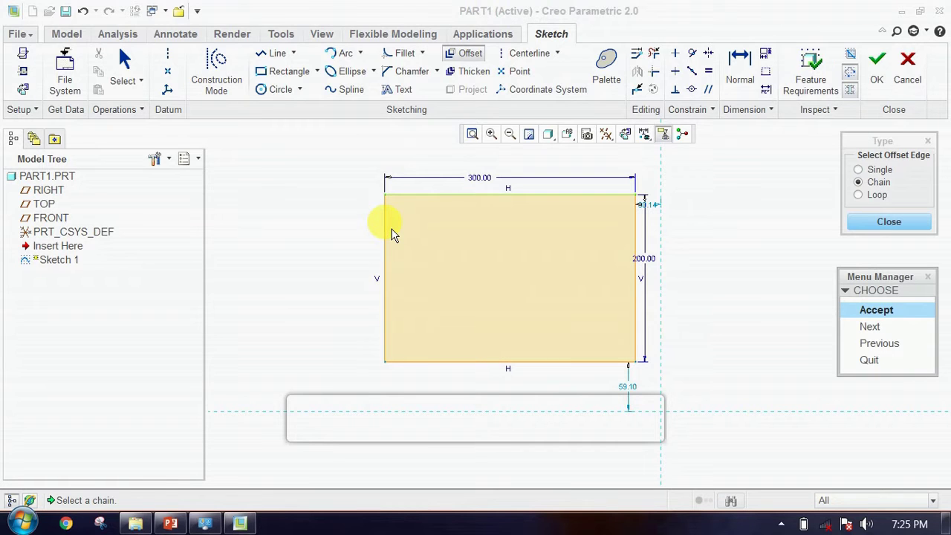
pyautogui.click(884, 315)
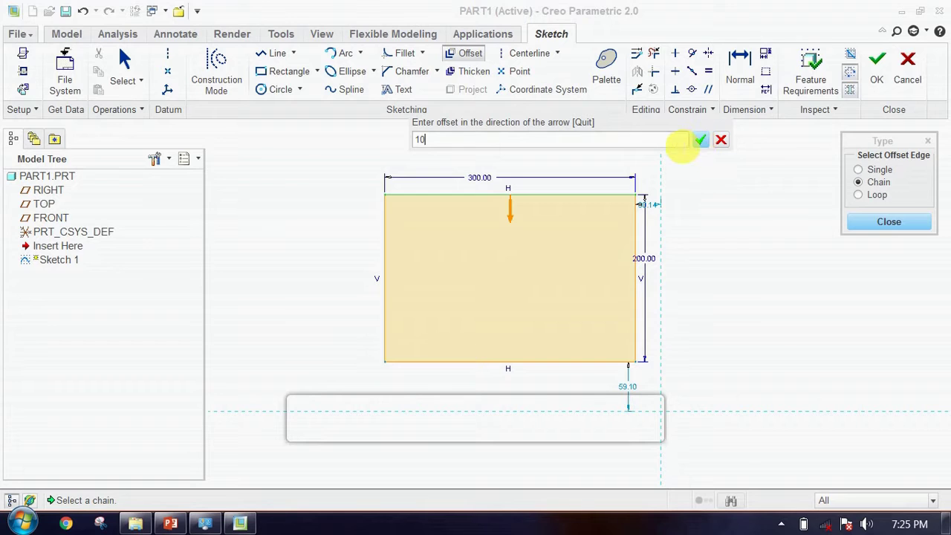
pyautogui.press('Return')
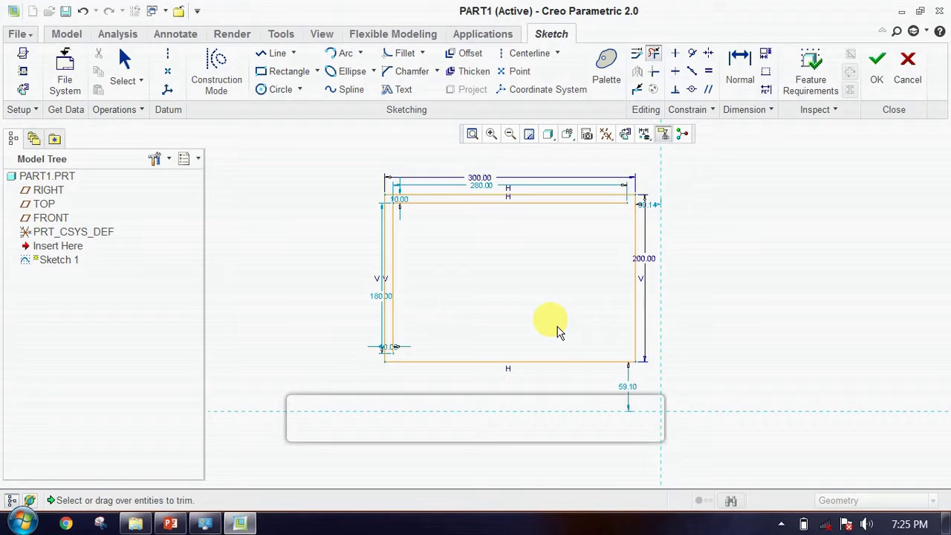
pyautogui.hotkey('ctrl', 'z')
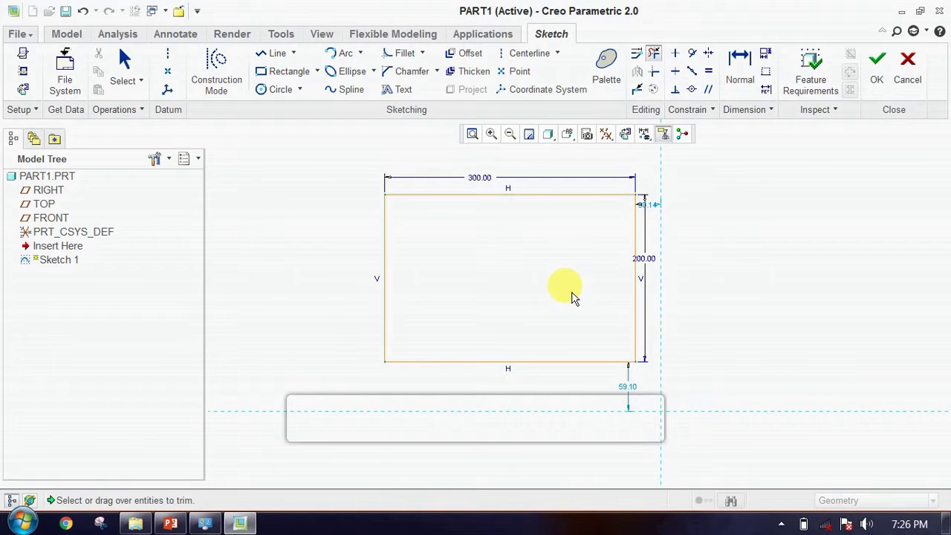
# Step: Offset the whole rectangle outward as a loop, using an offset value of -10
pyautogui.click(460, 53)
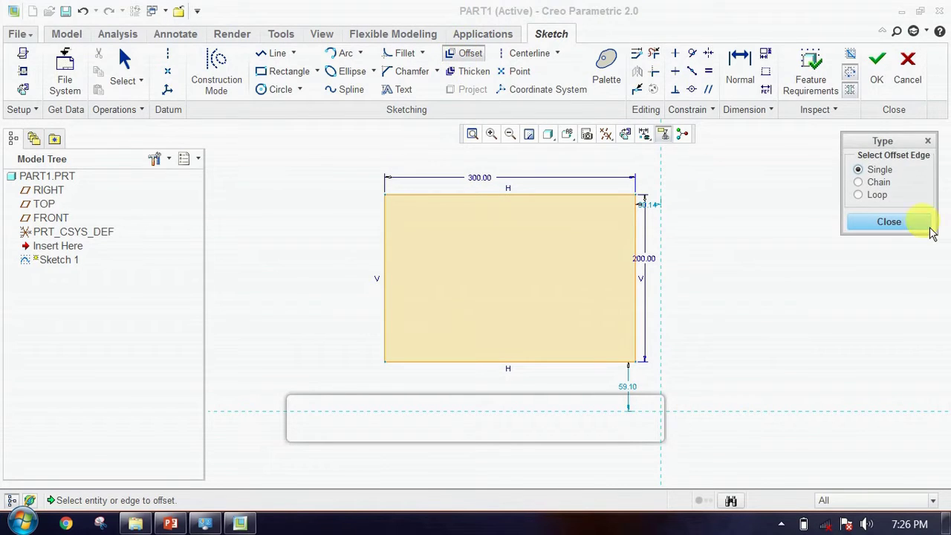
pyautogui.click(877, 196)
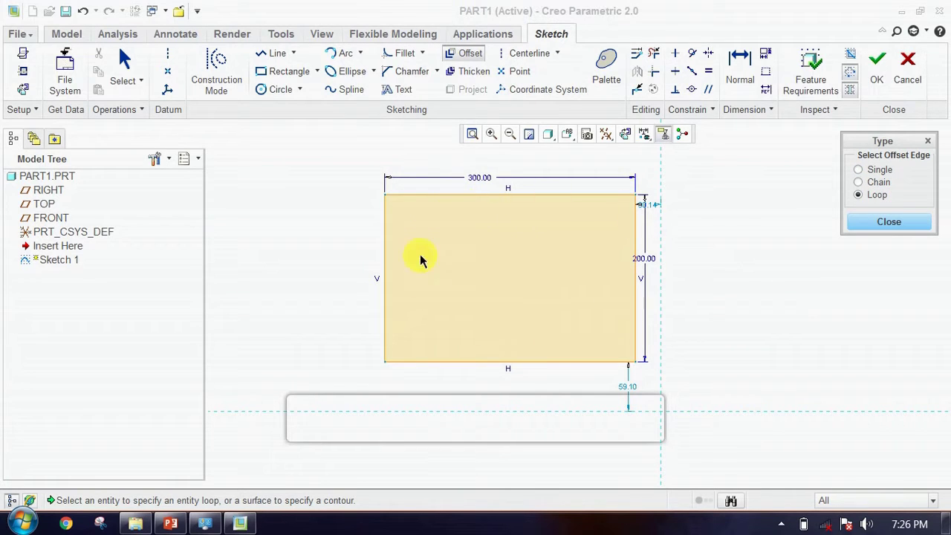
pyautogui.click(489, 198)
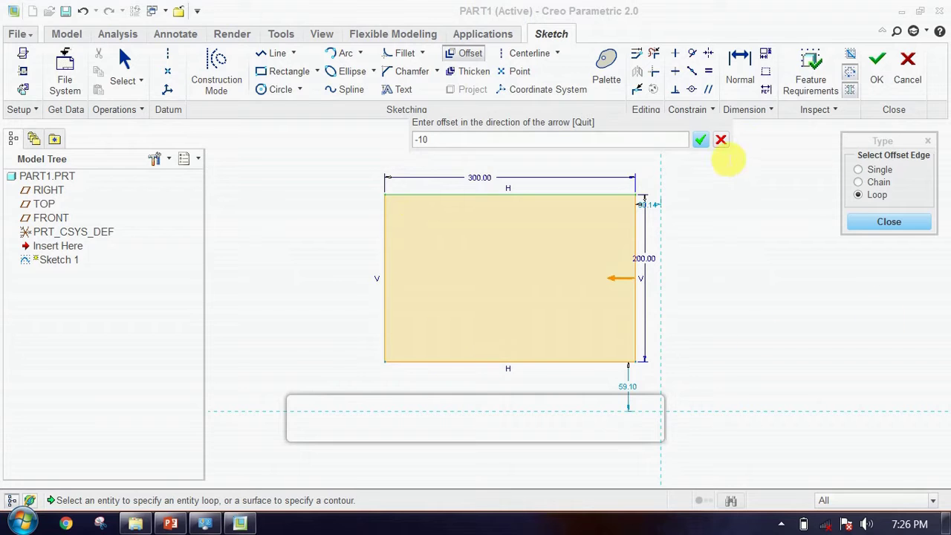
pyautogui.click(701, 139)
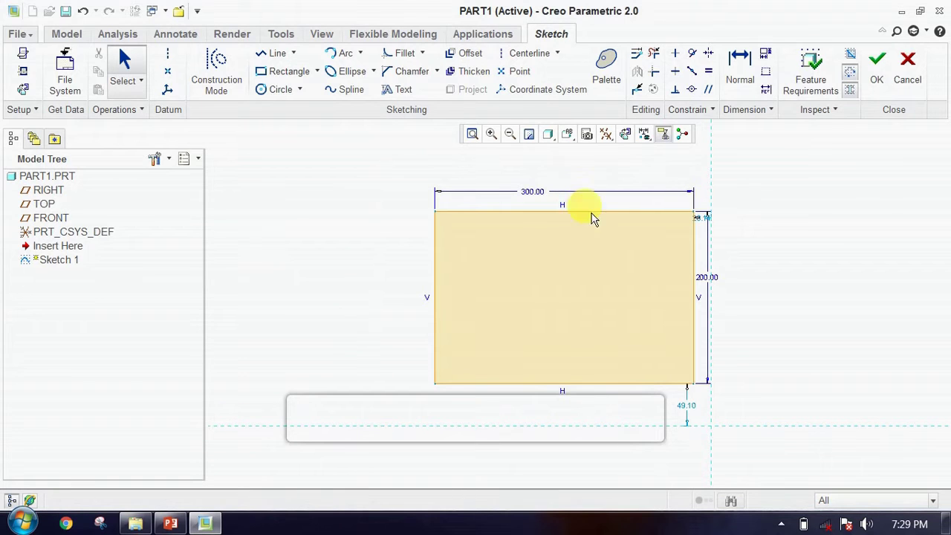
# Step: Thicken the rectangle's top edge as a single edge with open end caps, thickness 20 and offset 10, and inspect the edge's ends
pyautogui.click(479, 74)
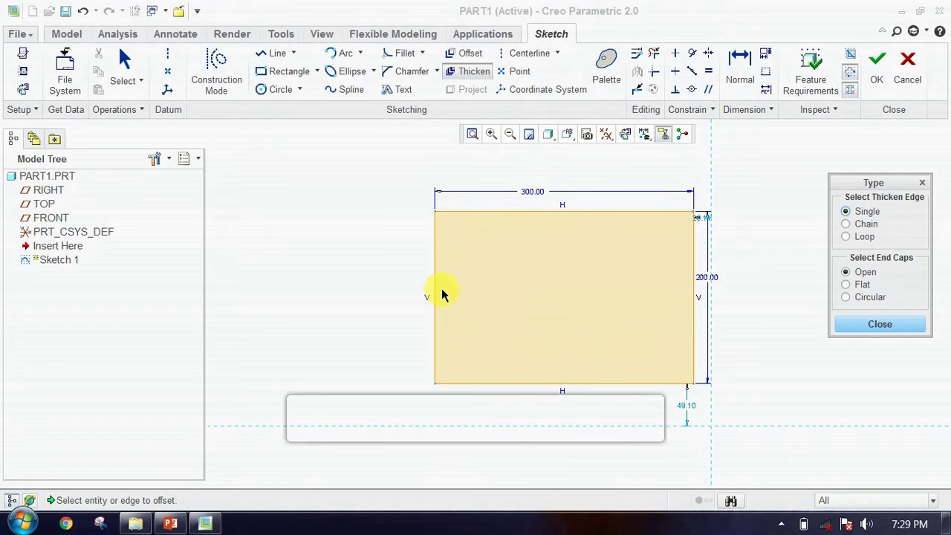
pyautogui.click(597, 211)
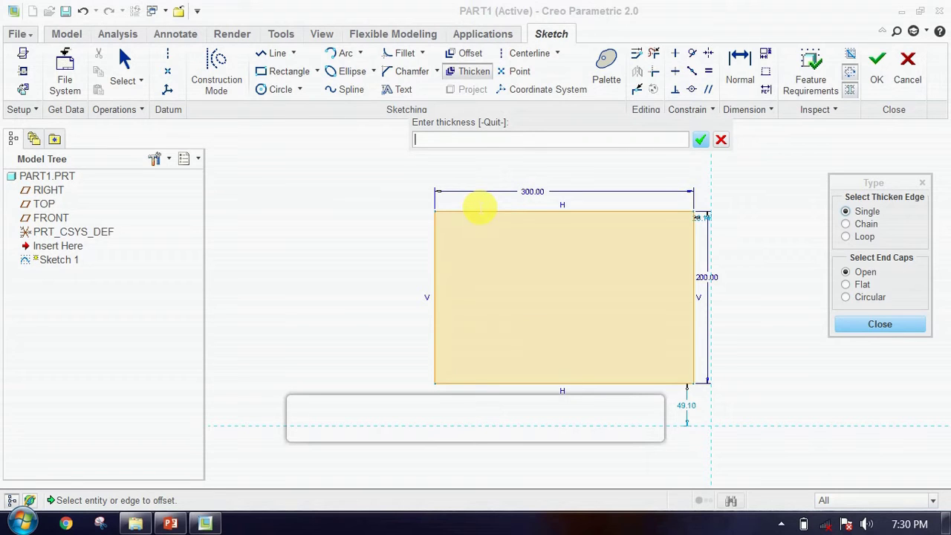
pyautogui.press('Return')
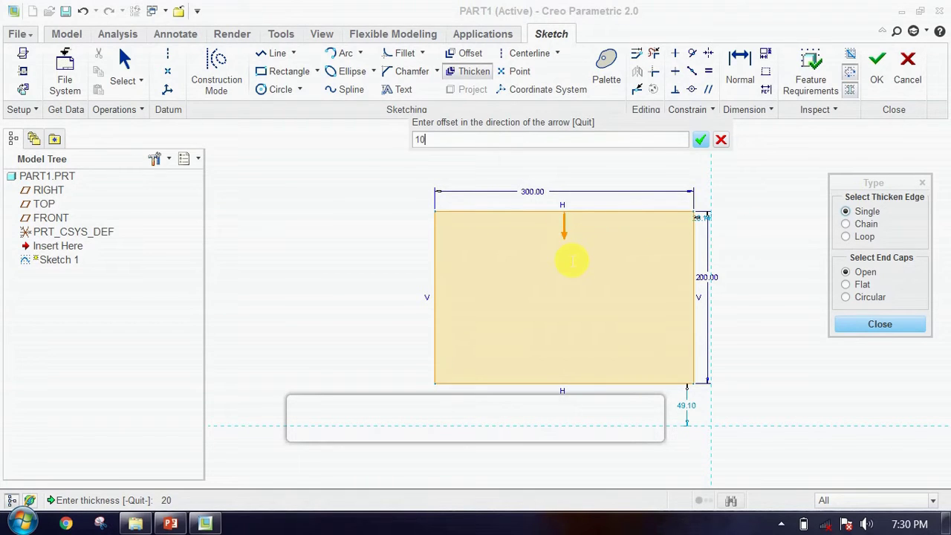
pyautogui.press('Return')
pyautogui.scroll(-3, 561, 247)
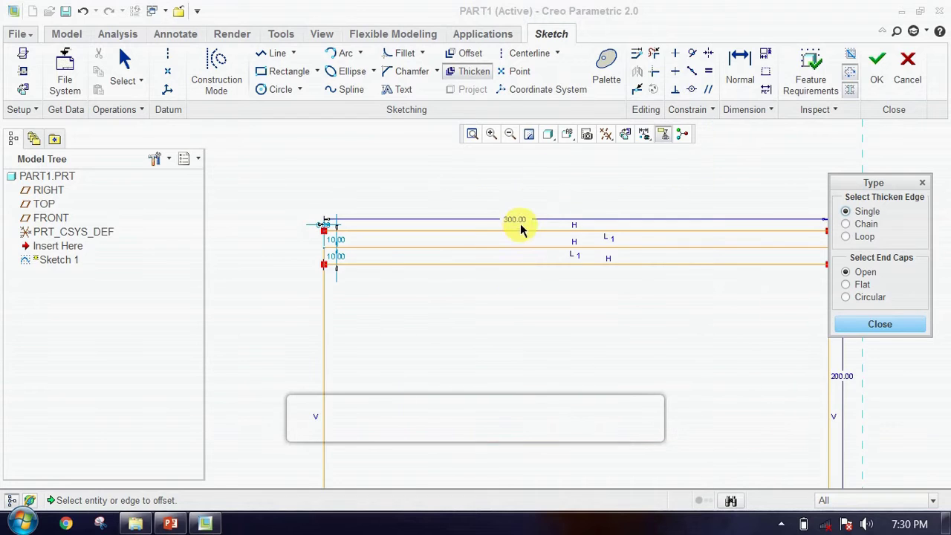
pyautogui.scroll(1, 521, 246)
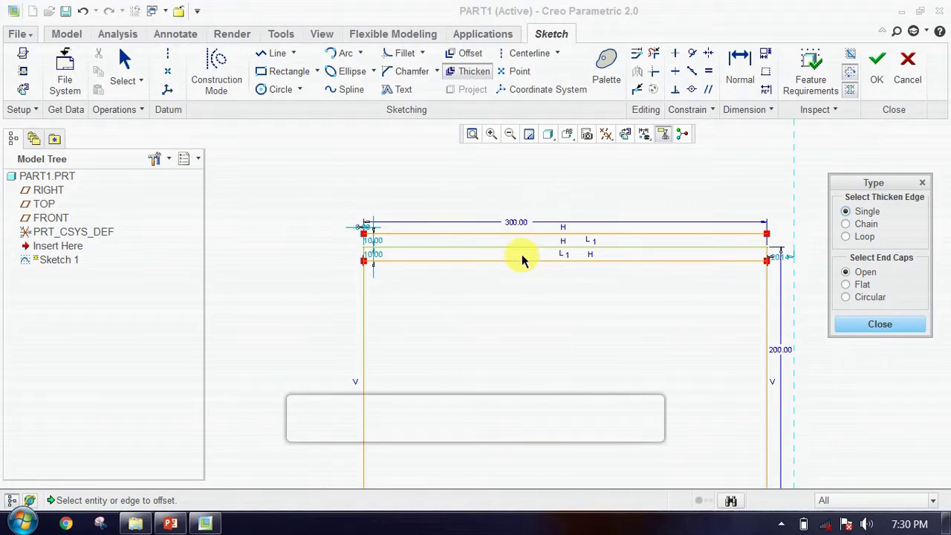
pyautogui.click(549, 327)
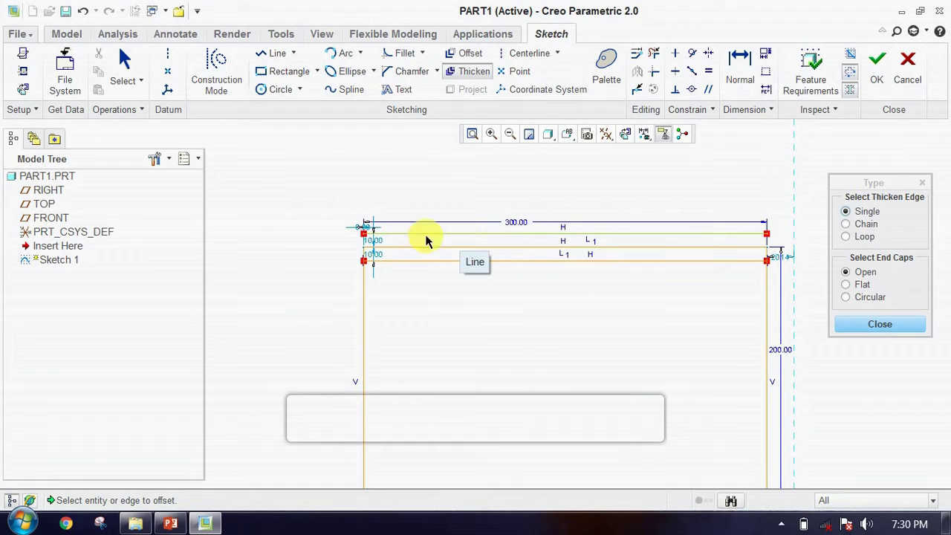
pyautogui.scroll(-2, 368, 240)
pyautogui.scroll(-2, 364, 241)
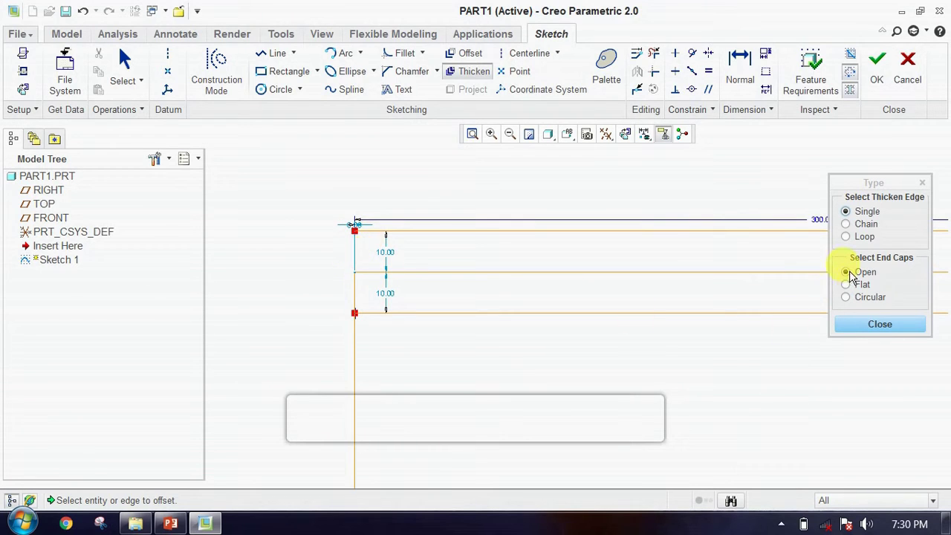
pyautogui.scroll(3, 792, 335)
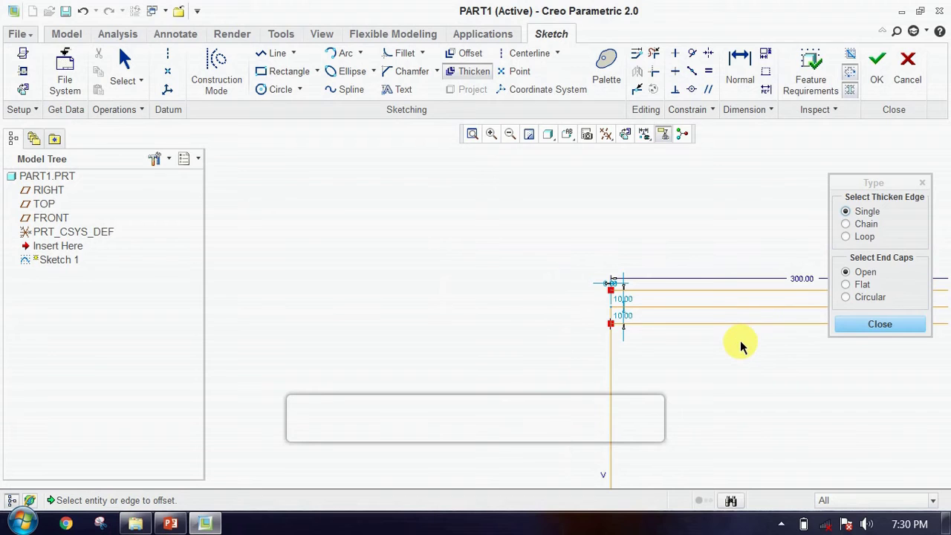
pyautogui.moveTo(741, 341)
pyautogui.keyDown('shift'); pyautogui.mouseDown(button='middle')
pyautogui.moveTo(484, 255)
pyautogui.moveTo(411, 255)
pyautogui.mouseUp(button='middle'); pyautogui.keyUp('shift')
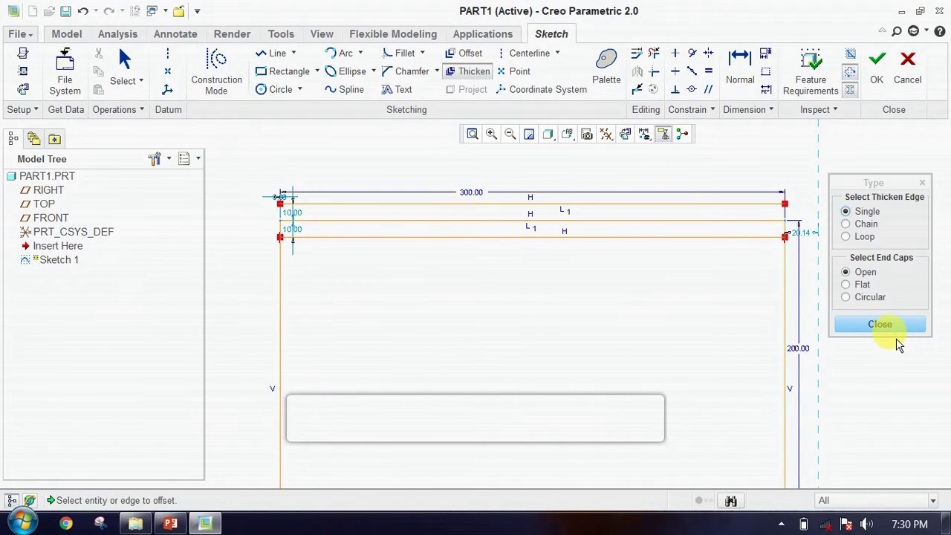
pyautogui.click(892, 327)
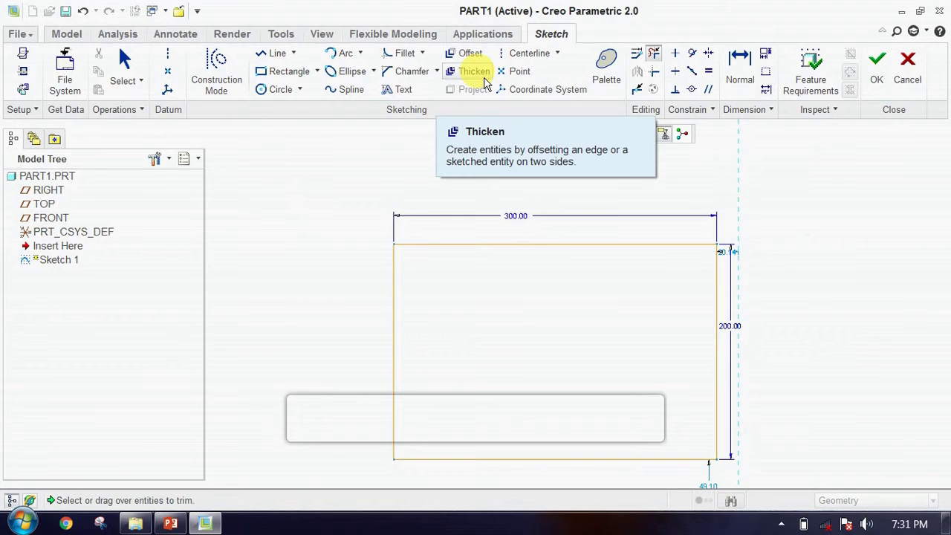
# Step: Thicken the rectangle's top edge as a single edge with flat end caps, thickness 20 and offset 10
pyautogui.click(480, 74)
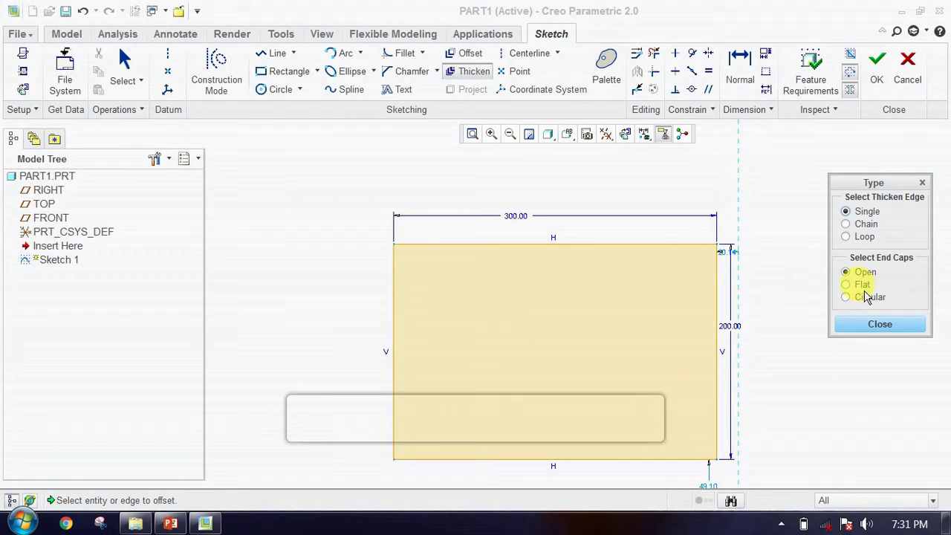
pyautogui.click(862, 287)
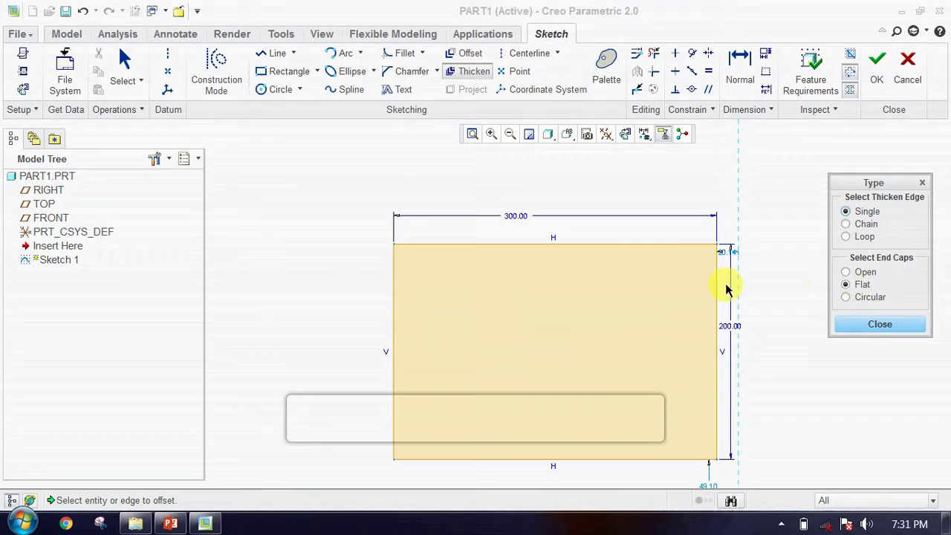
pyautogui.click(594, 244)
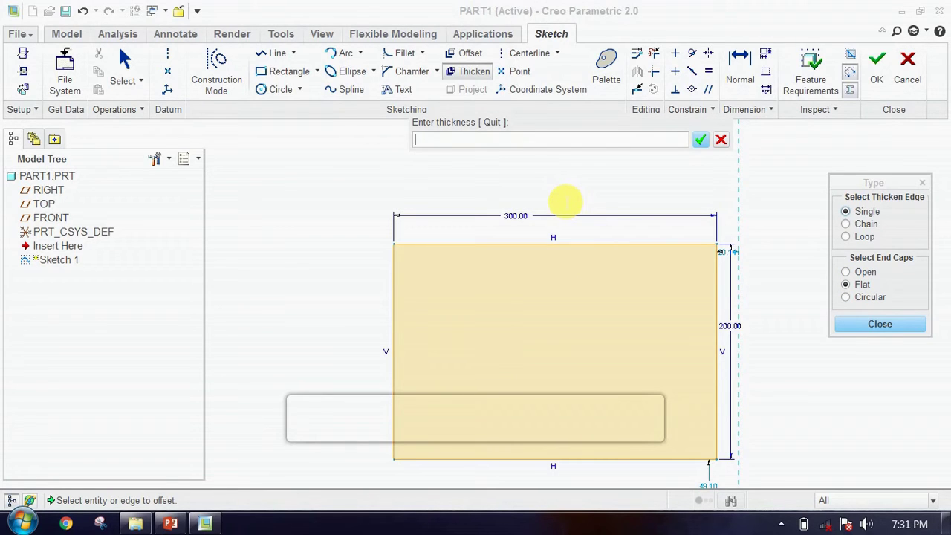
pyautogui.write('20')
pyautogui.press('Return')
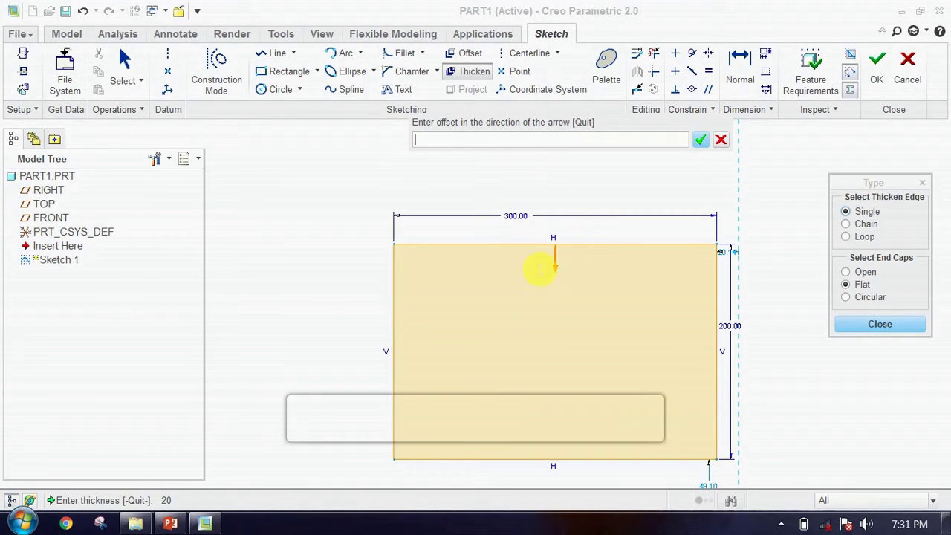
pyautogui.write('10')
pyautogui.press('Return')
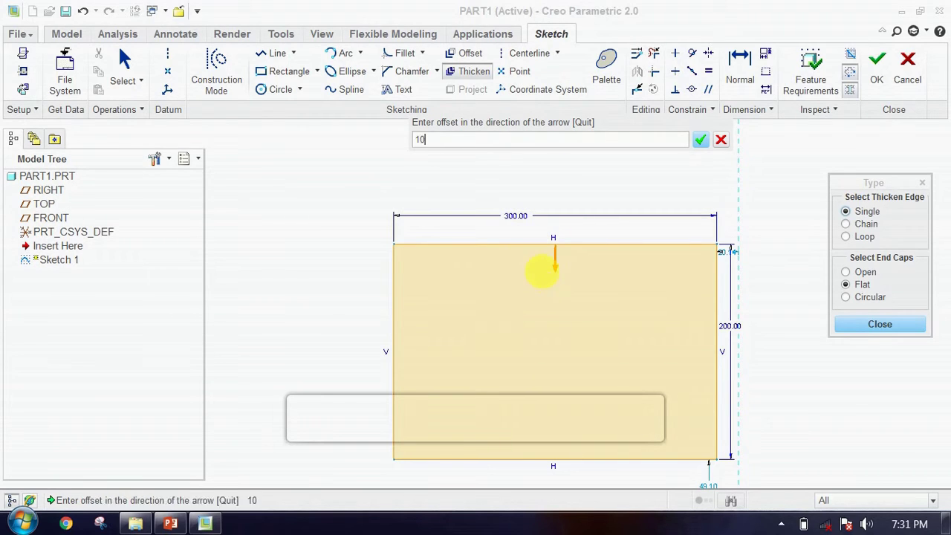
pyautogui.scroll(3, 491, 223)
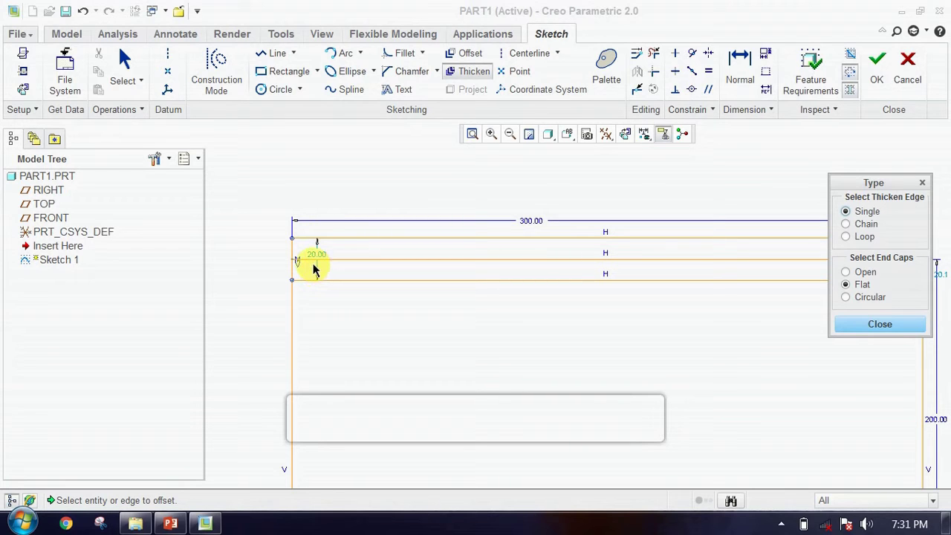
pyautogui.scroll(-2, 304, 248)
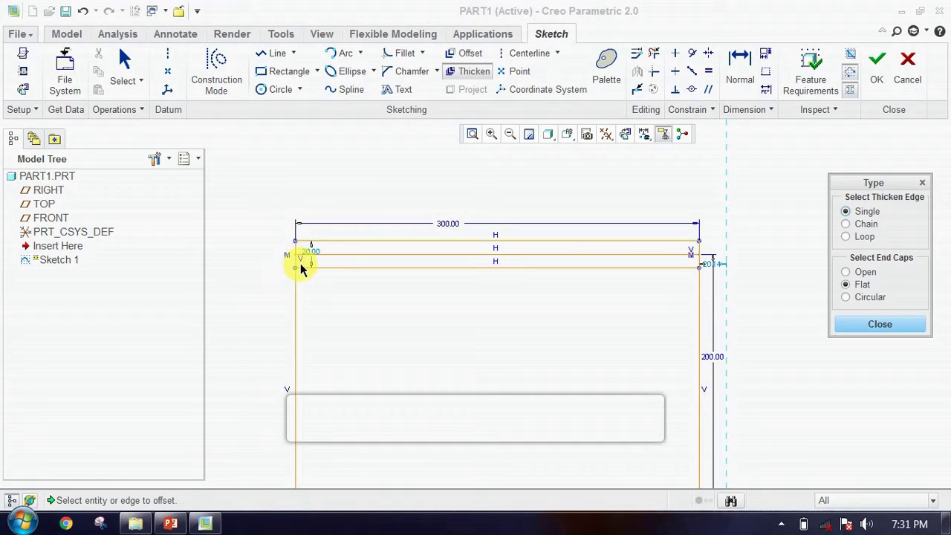
pyautogui.click(394, 259)
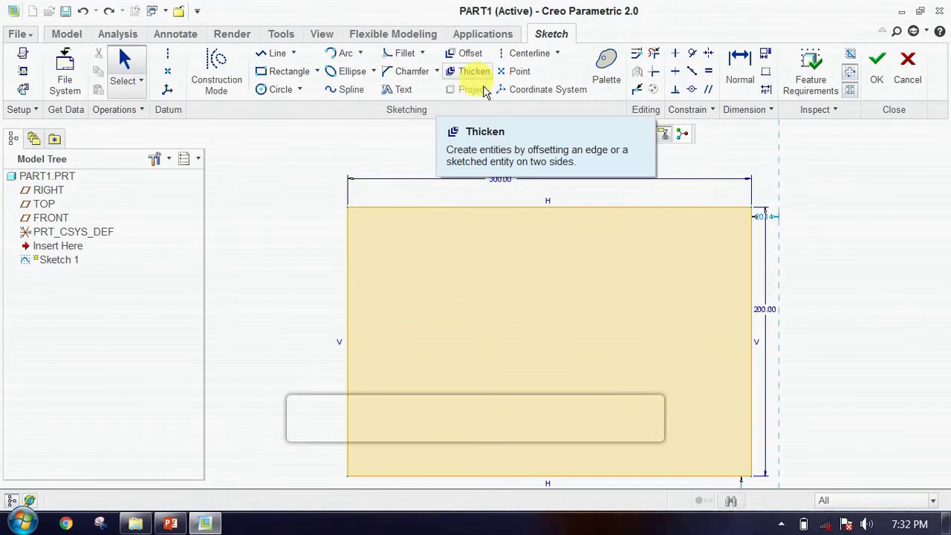
# Step: Try thickening the rectangle's top edge as a single edge with circular end caps, thickness 20 and offset 10
pyautogui.click(468, 71)
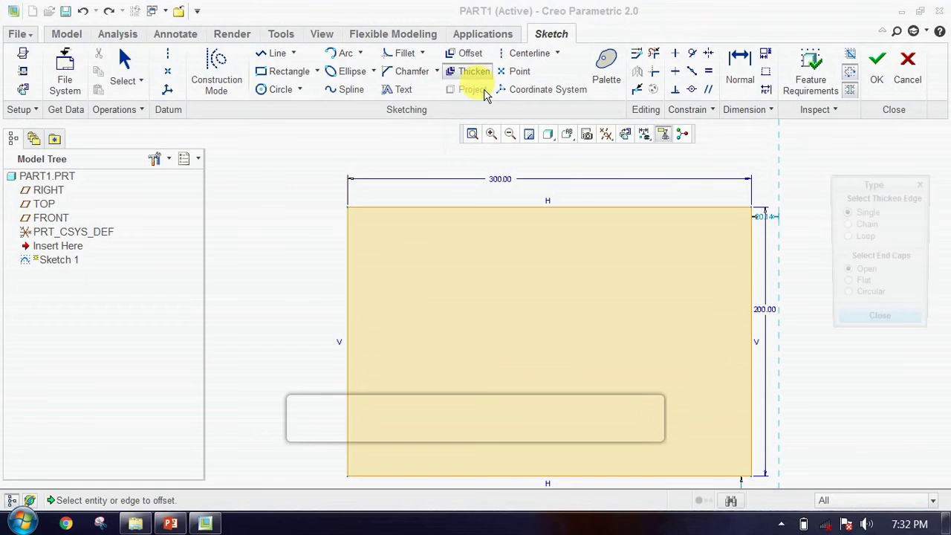
pyautogui.click(604, 214)
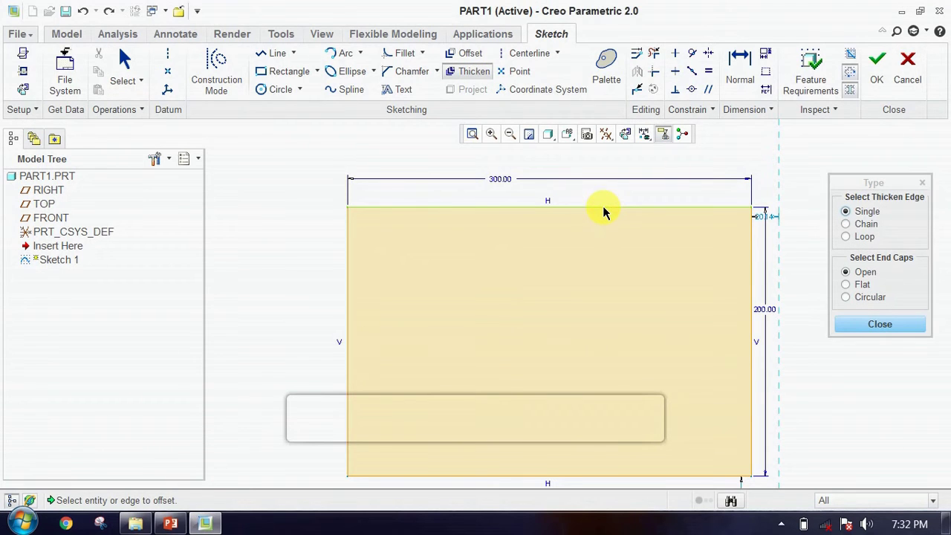
pyautogui.click(851, 300)
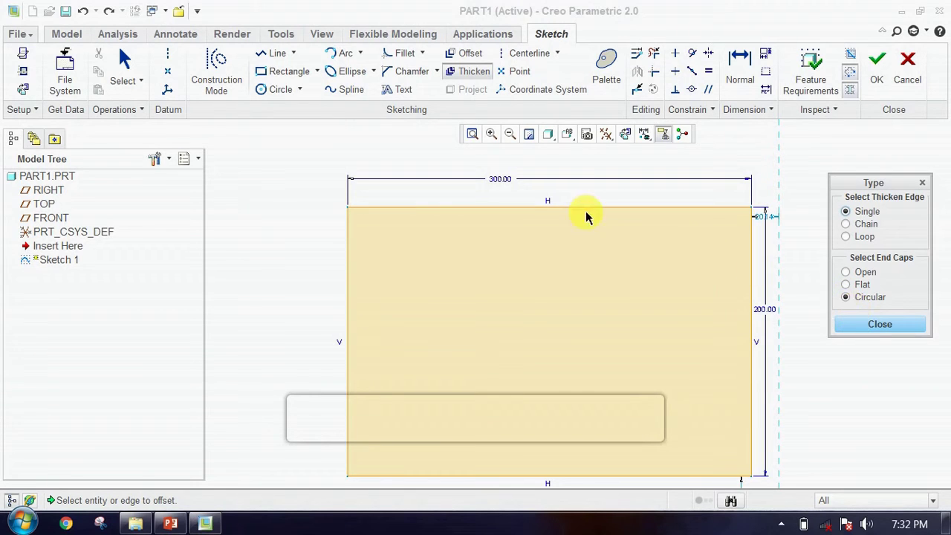
pyautogui.click(550, 209)
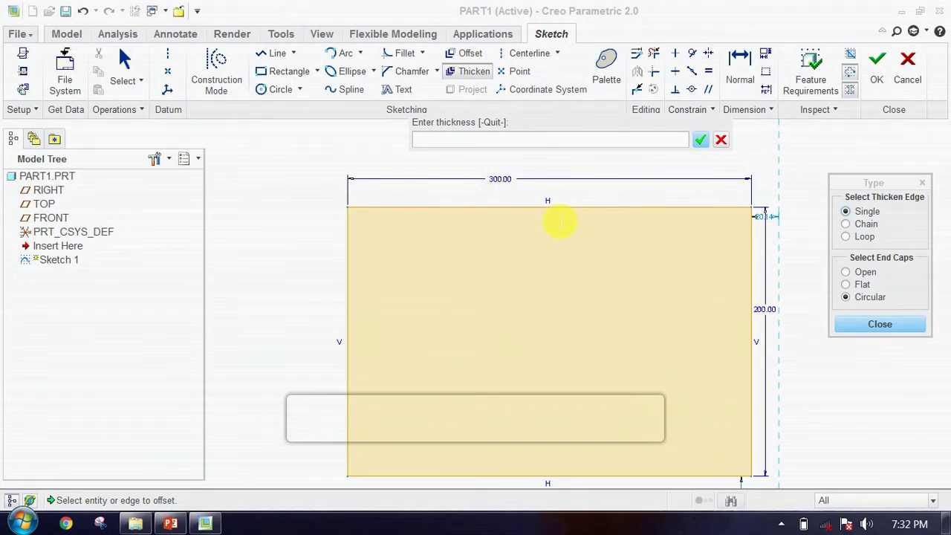
pyautogui.press('Return')
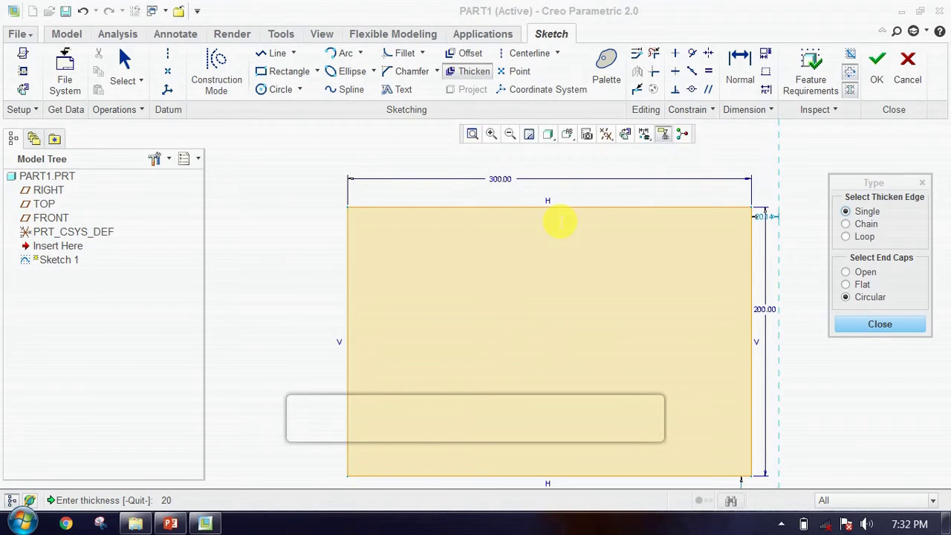
pyautogui.write('1')
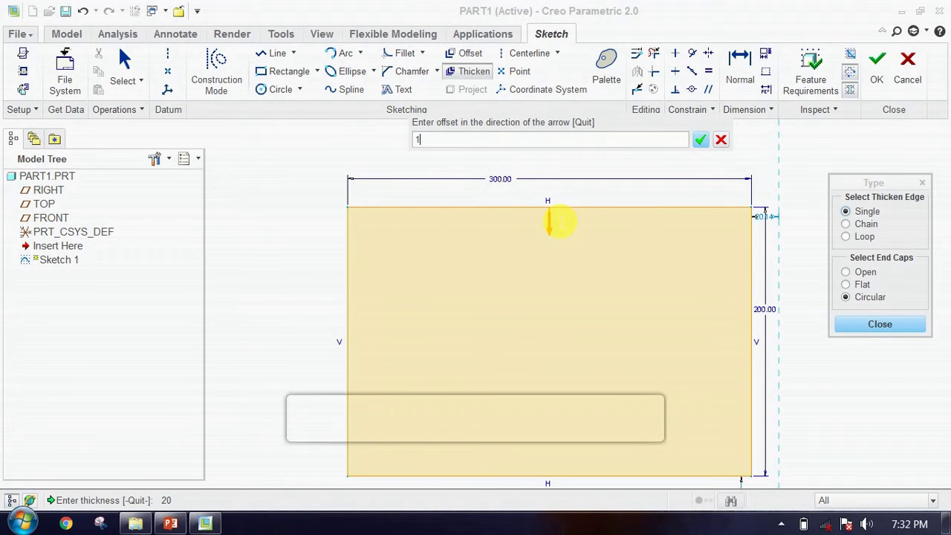
pyautogui.write('0')
pyautogui.press('Return')
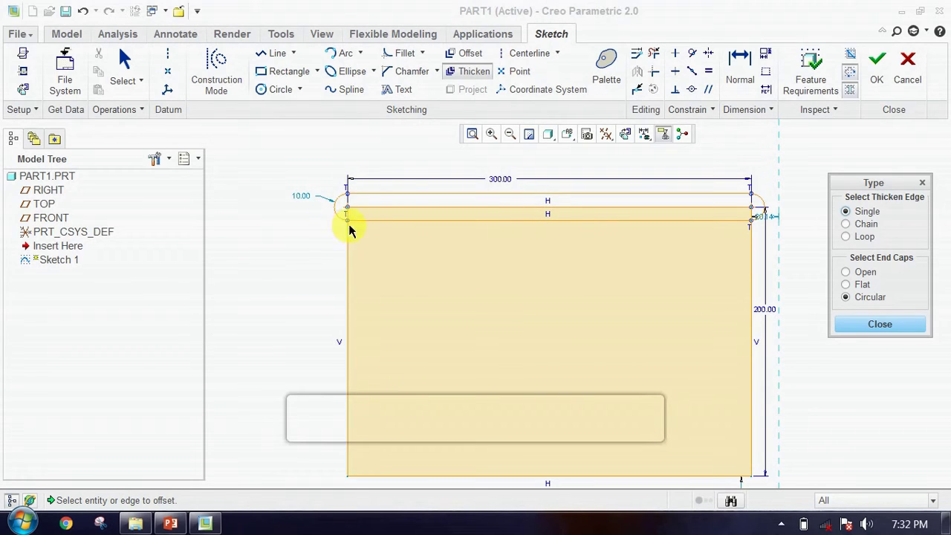
pyautogui.click(447, 195)
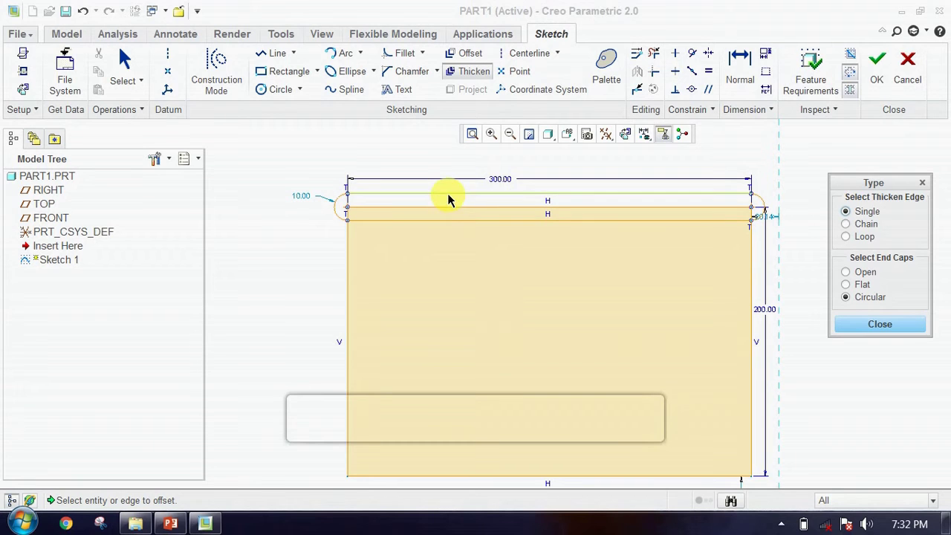
pyautogui.middleClick(474, 226)
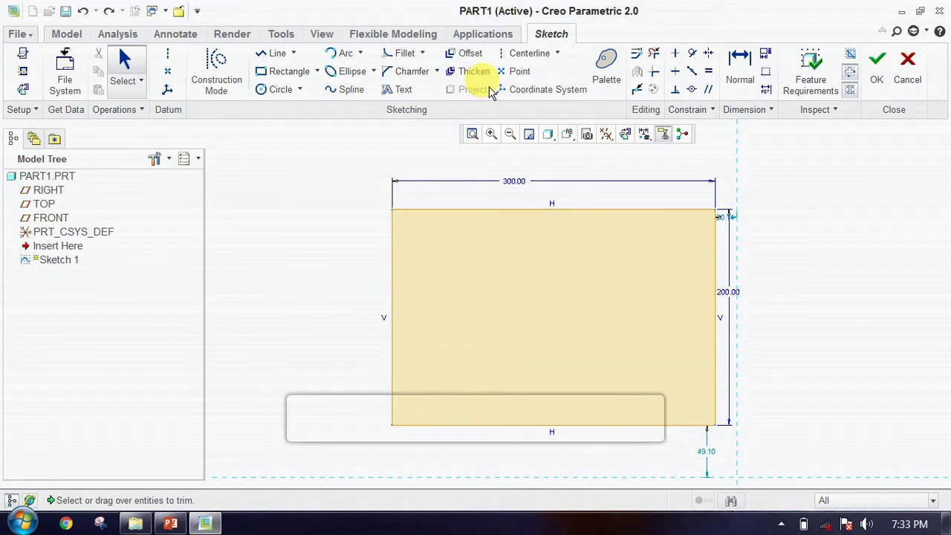
# Step: Try thickening the rectangle's top and left edges as a chain with open end caps, thickness 20 and offset 10, and undo it
pyautogui.click(481, 73)
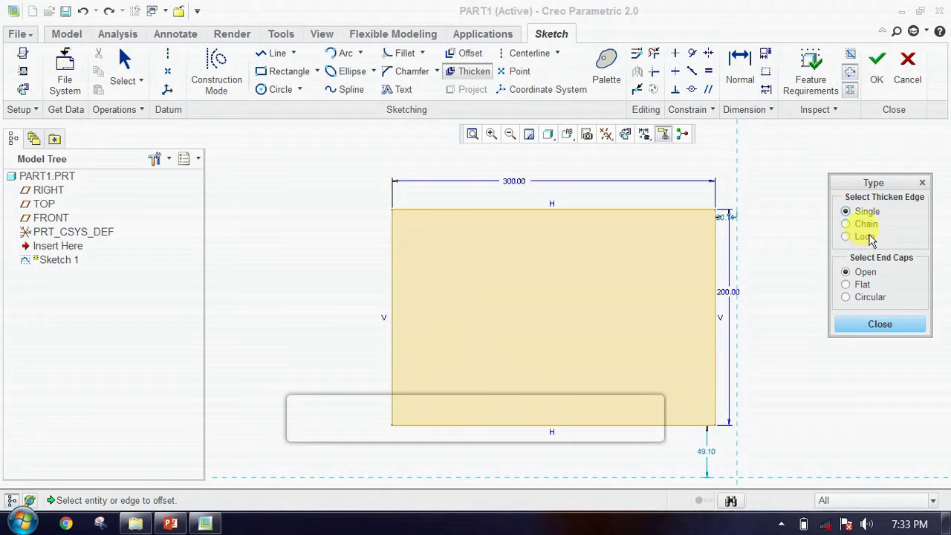
pyautogui.click(862, 223)
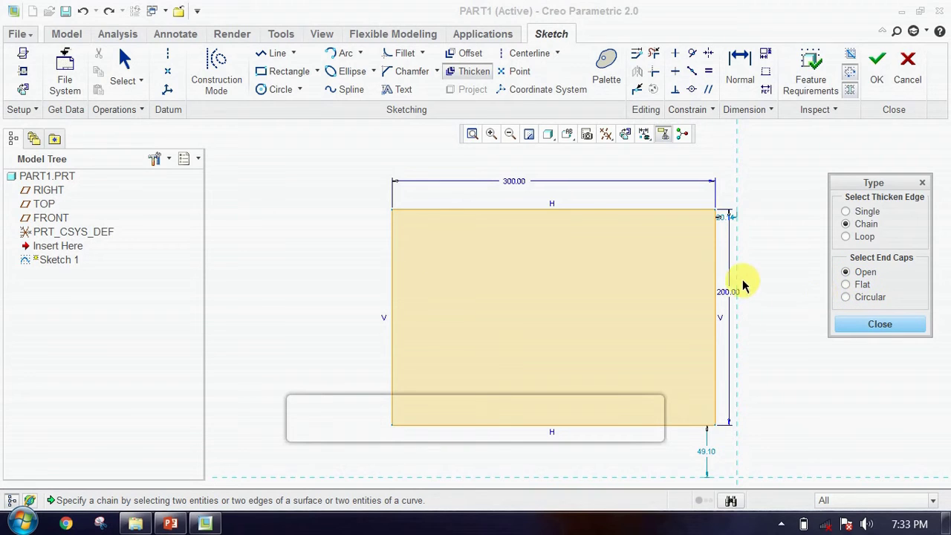
pyautogui.click(498, 209)
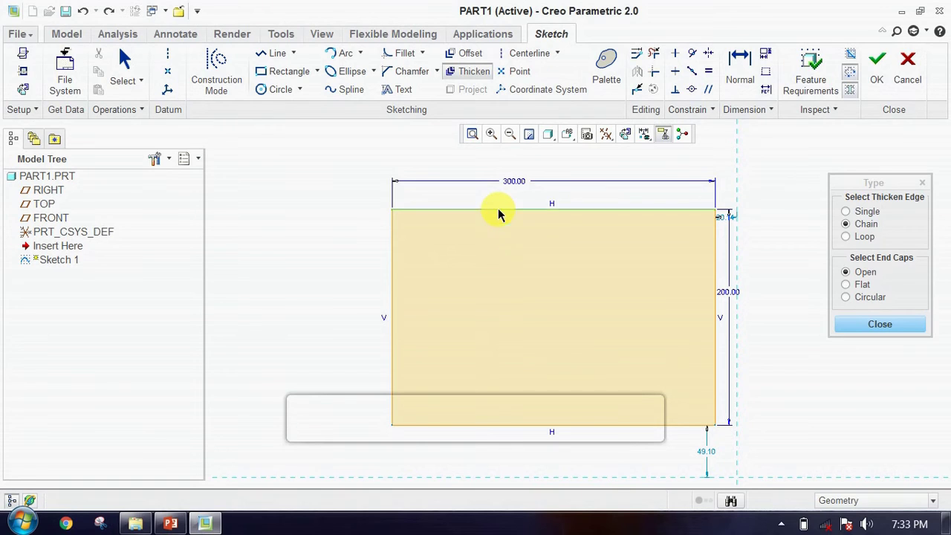
pyautogui.click(392, 243)
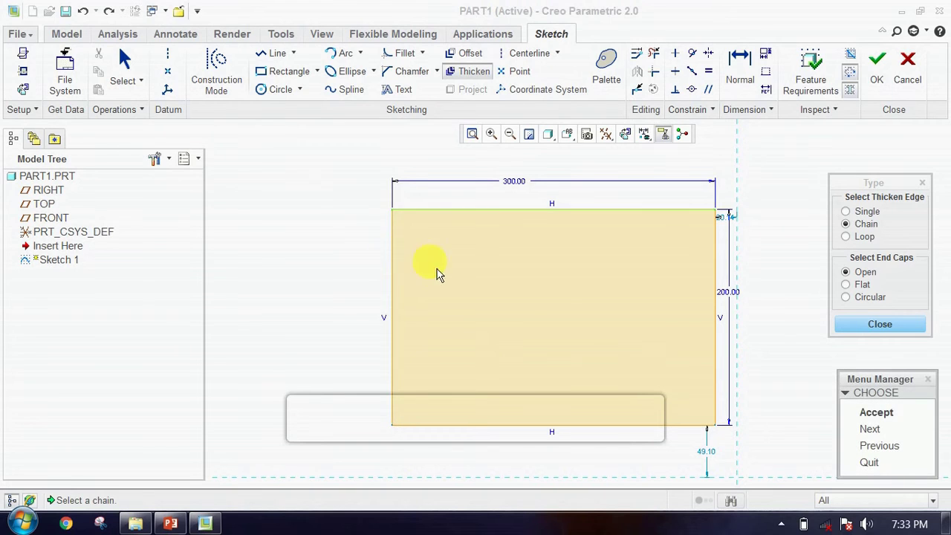
pyautogui.click(876, 413)
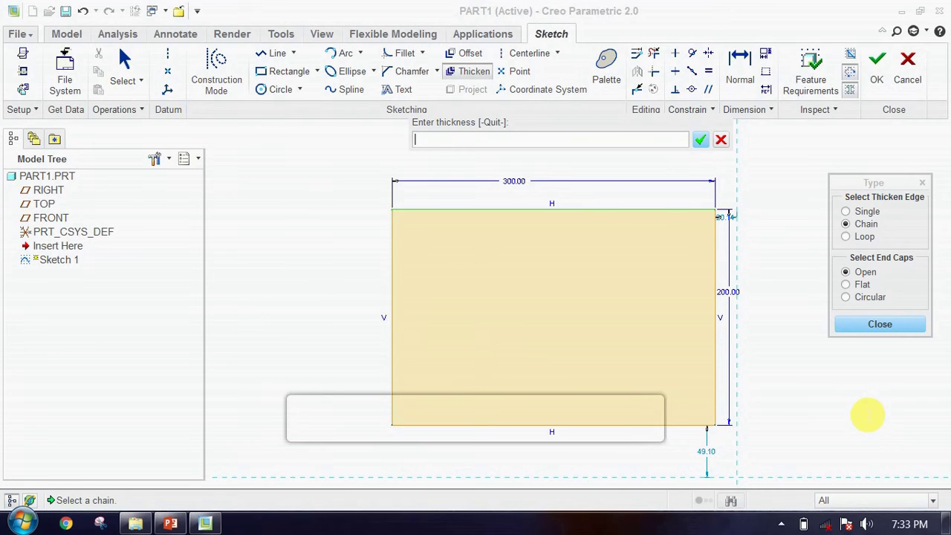
pyautogui.write('20')
pyautogui.press('Return')
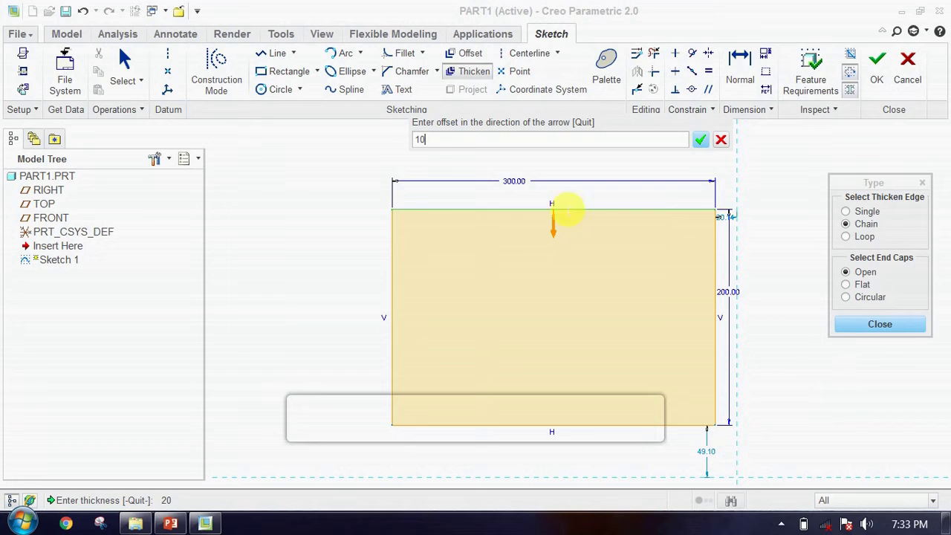
pyautogui.click(711, 143)
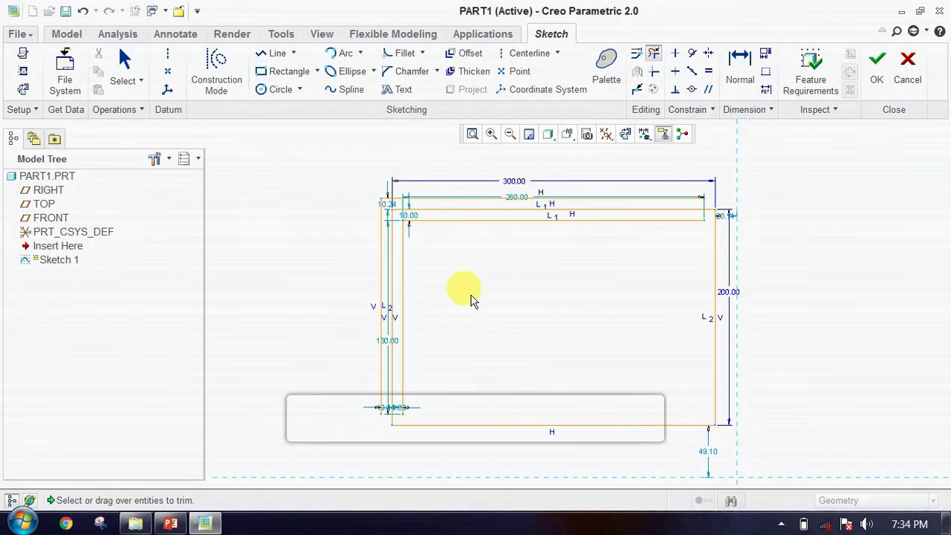
pyautogui.hotkey('ctrl', 'z')
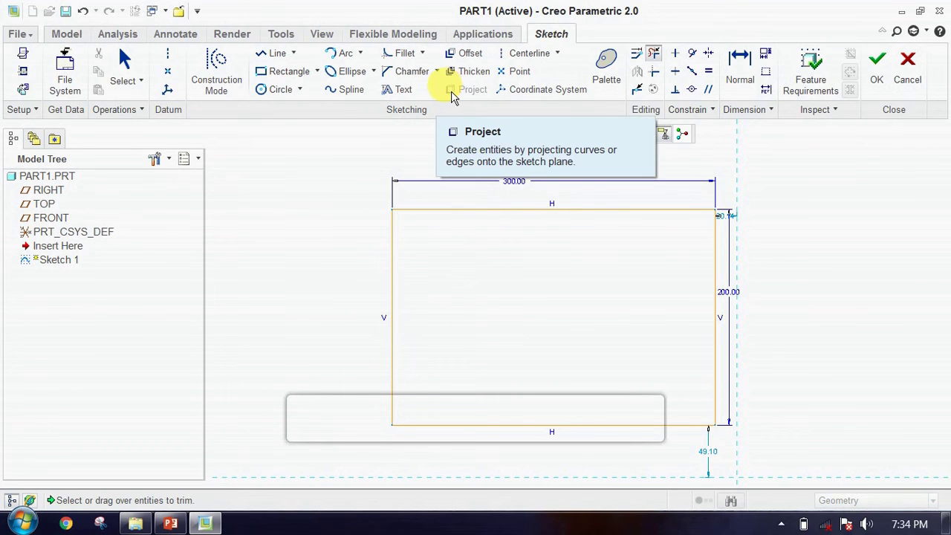
# Step: Try thickening the whole rectangle as a loop with open end caps, thickness 20 and offset 10, and undo it
pyautogui.click(468, 72)
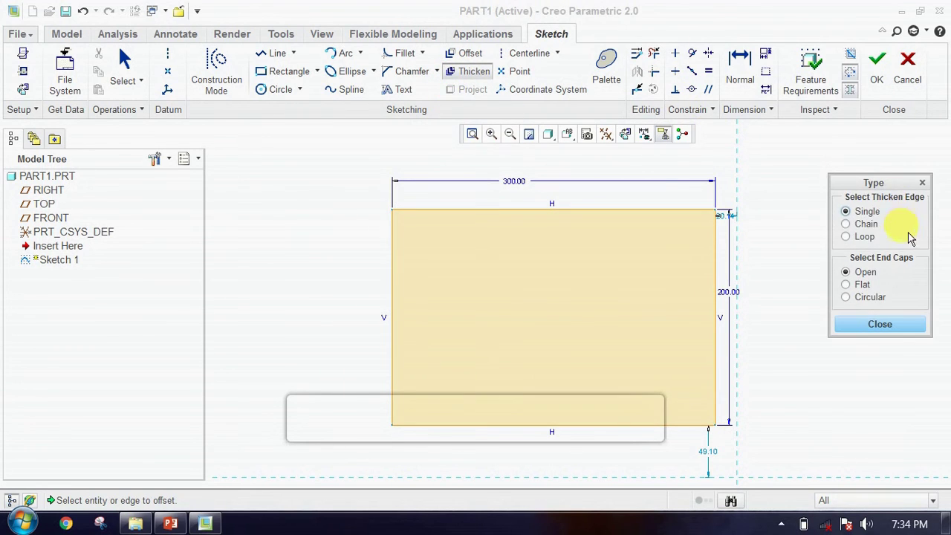
pyautogui.click(861, 224)
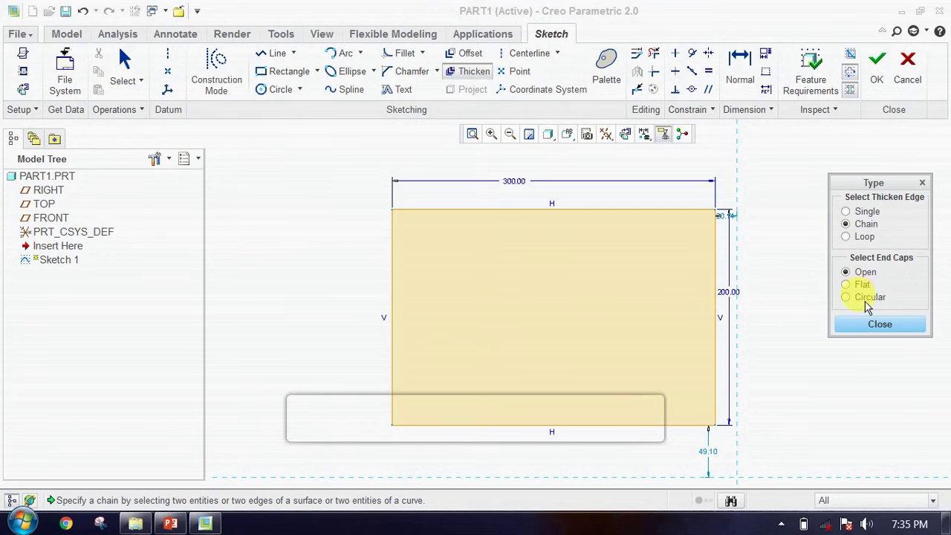
pyautogui.click(863, 245)
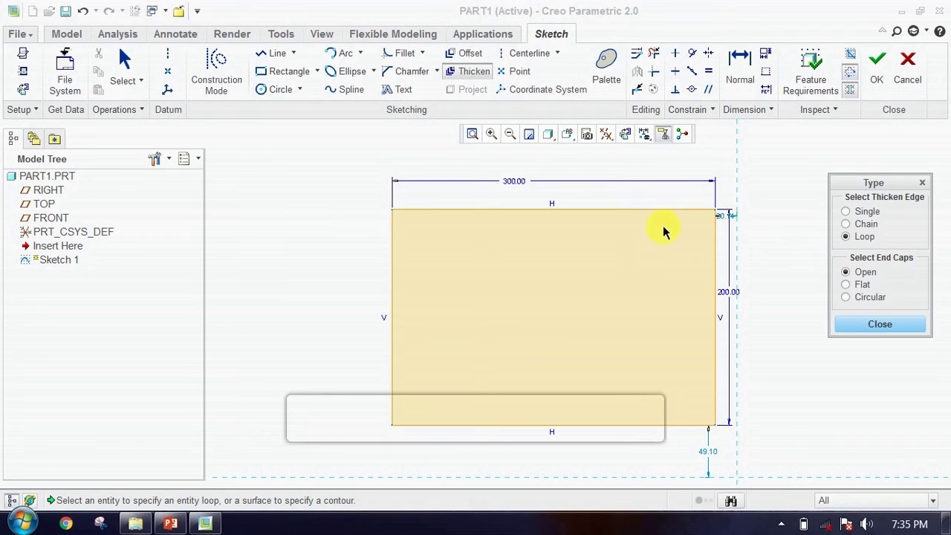
pyautogui.click(576, 208)
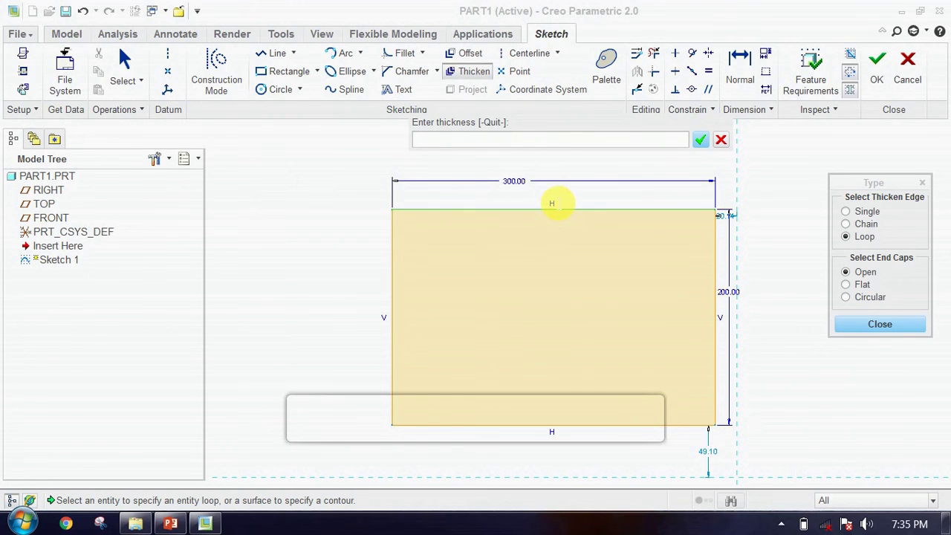
pyautogui.write('20')
pyautogui.press('Return')
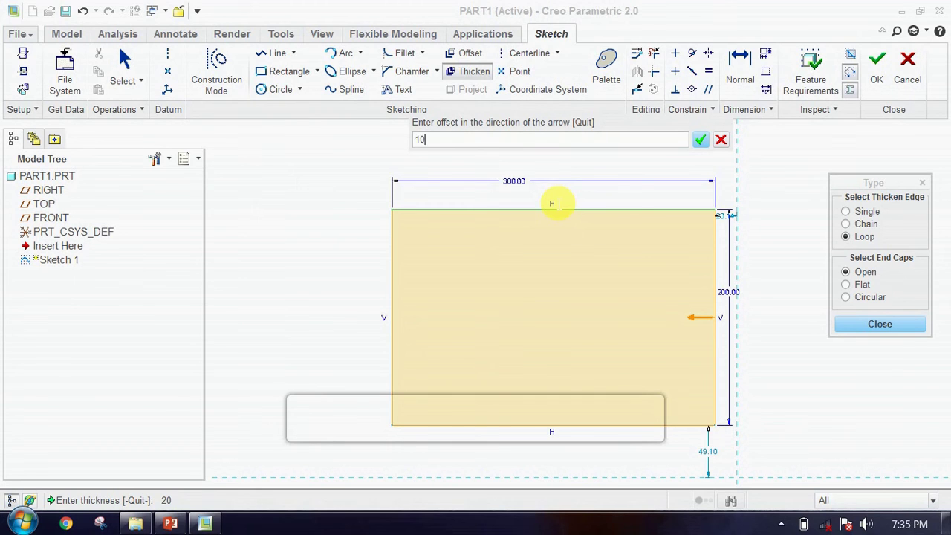
pyautogui.write('10')
pyautogui.press('Return')
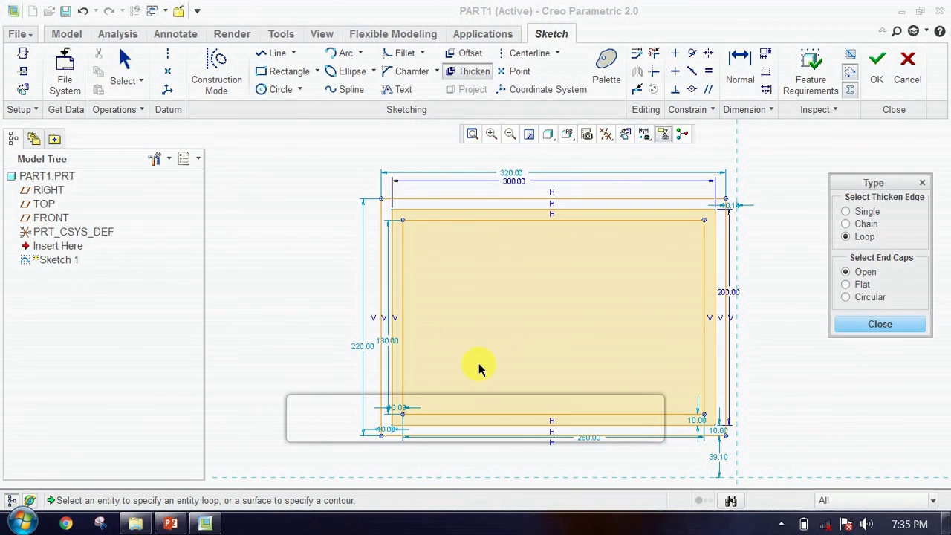
pyautogui.hotkey('ctrl', 'z')
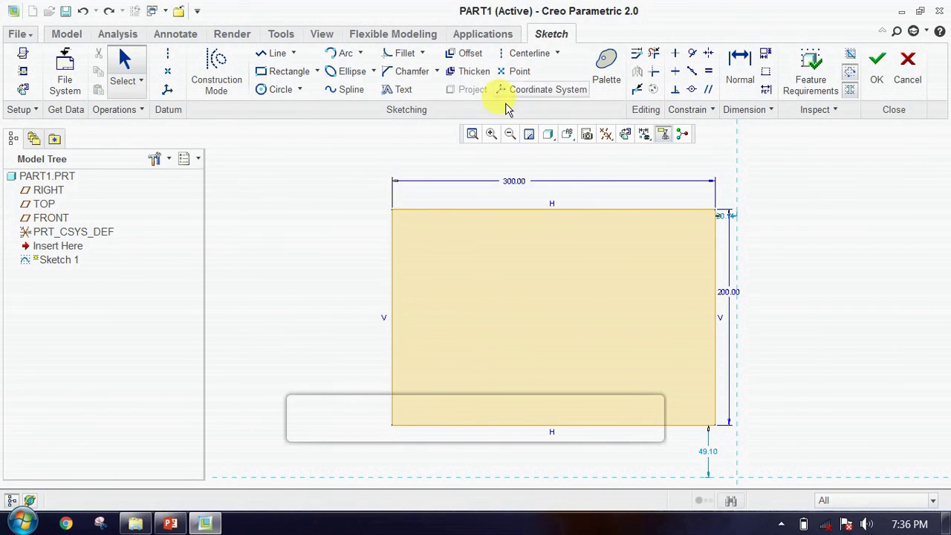
# Step: Thicken the whole rectangle as a loop with flat end caps, thickness 20 and offset 10
pyautogui.click(470, 78)
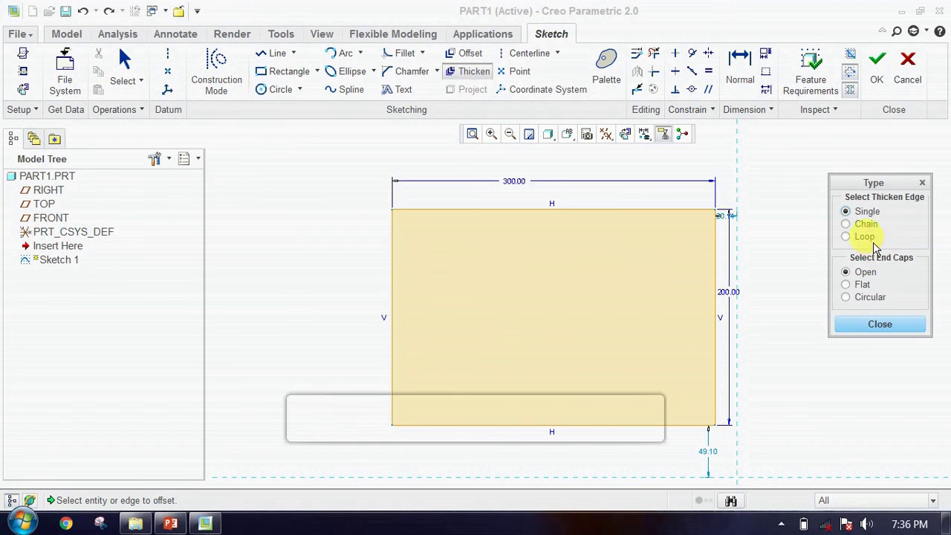
pyautogui.click(865, 236)
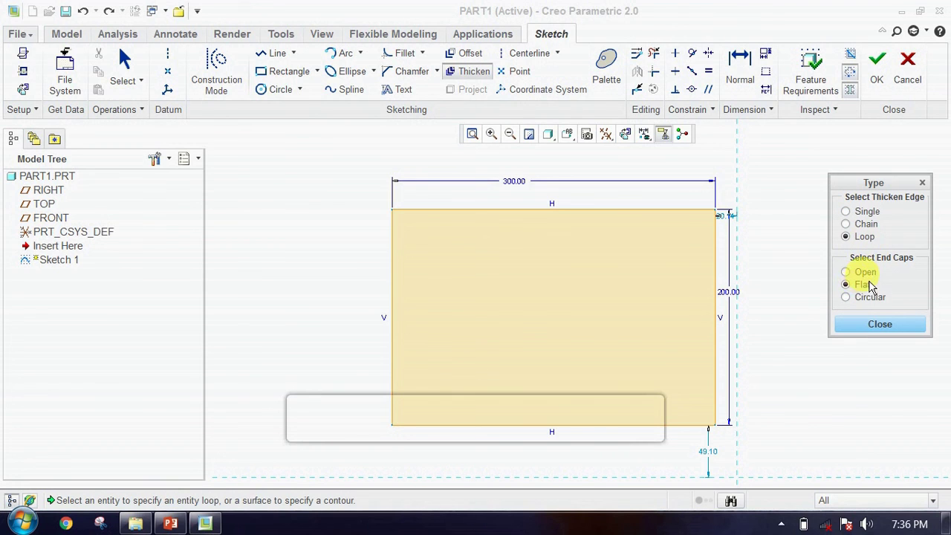
pyautogui.click(863, 285)
pyautogui.click(640, 211)
pyautogui.write('20')
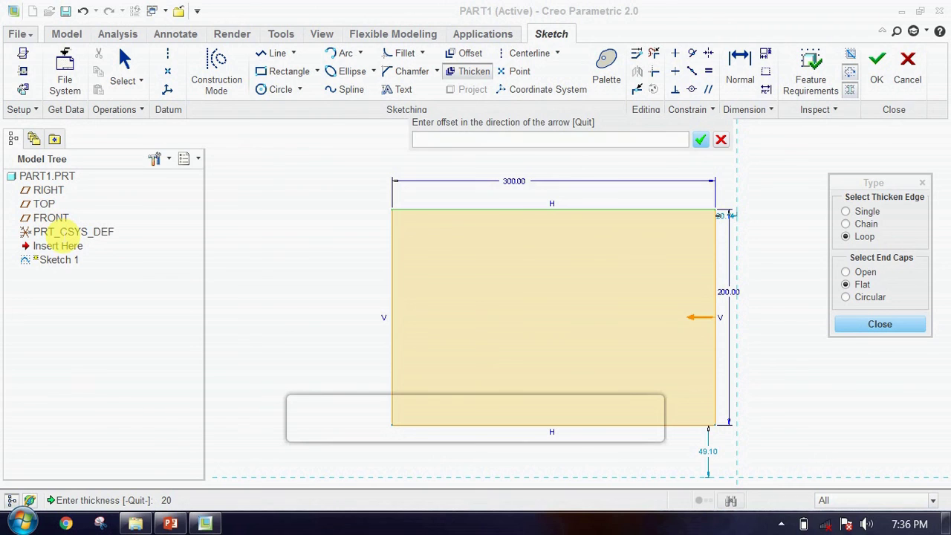
pyautogui.write('10')
pyautogui.press('Return')
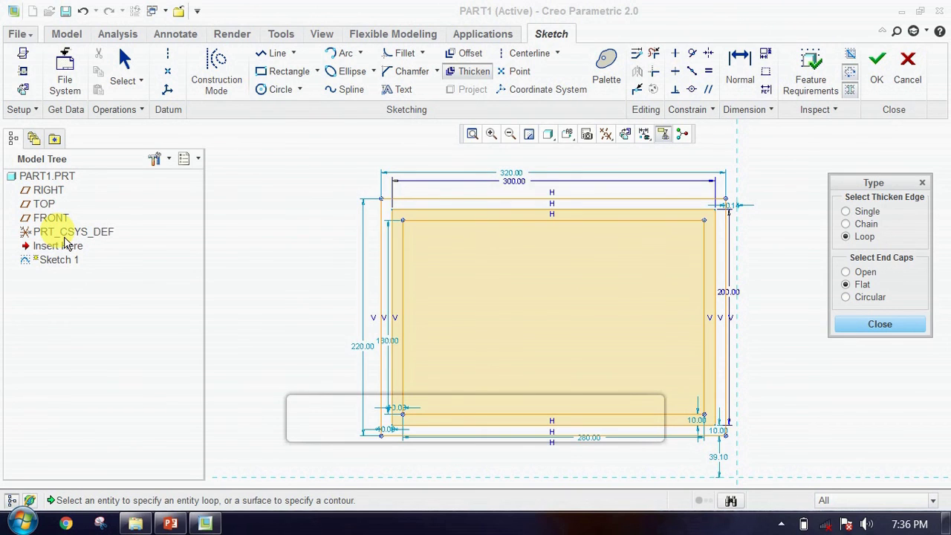